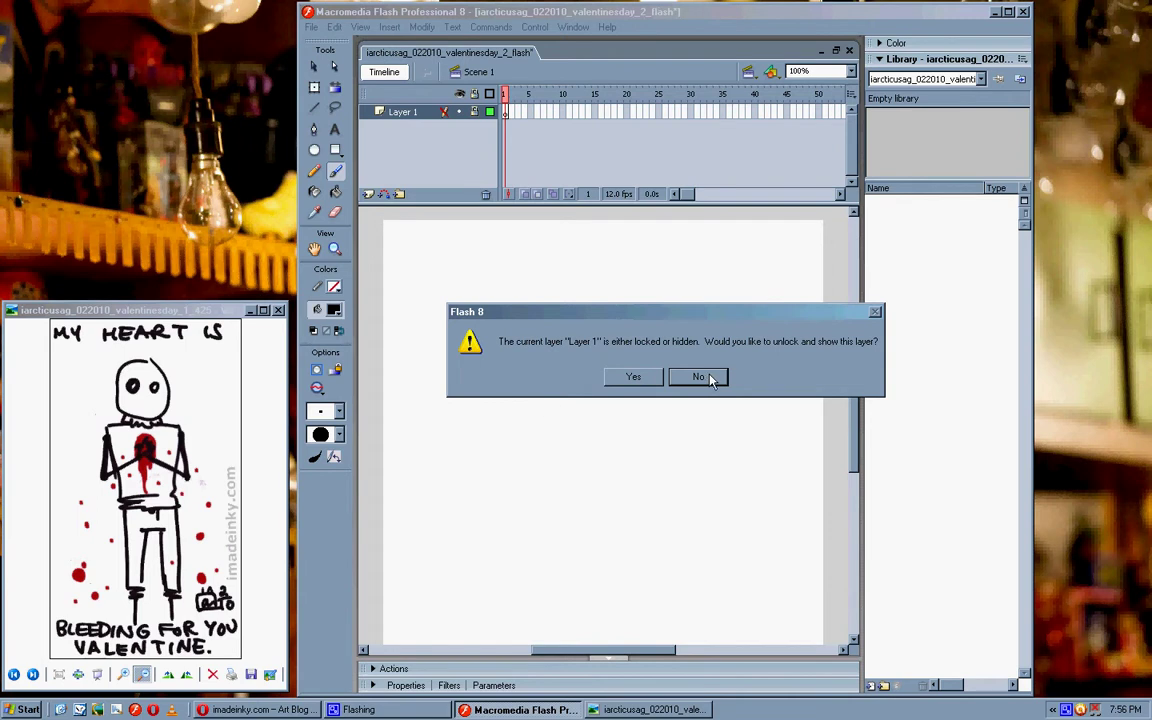
Leave Layer 1 locked and add a new layer above it for the line art.
left_click(698, 376)
left_click(368, 194)
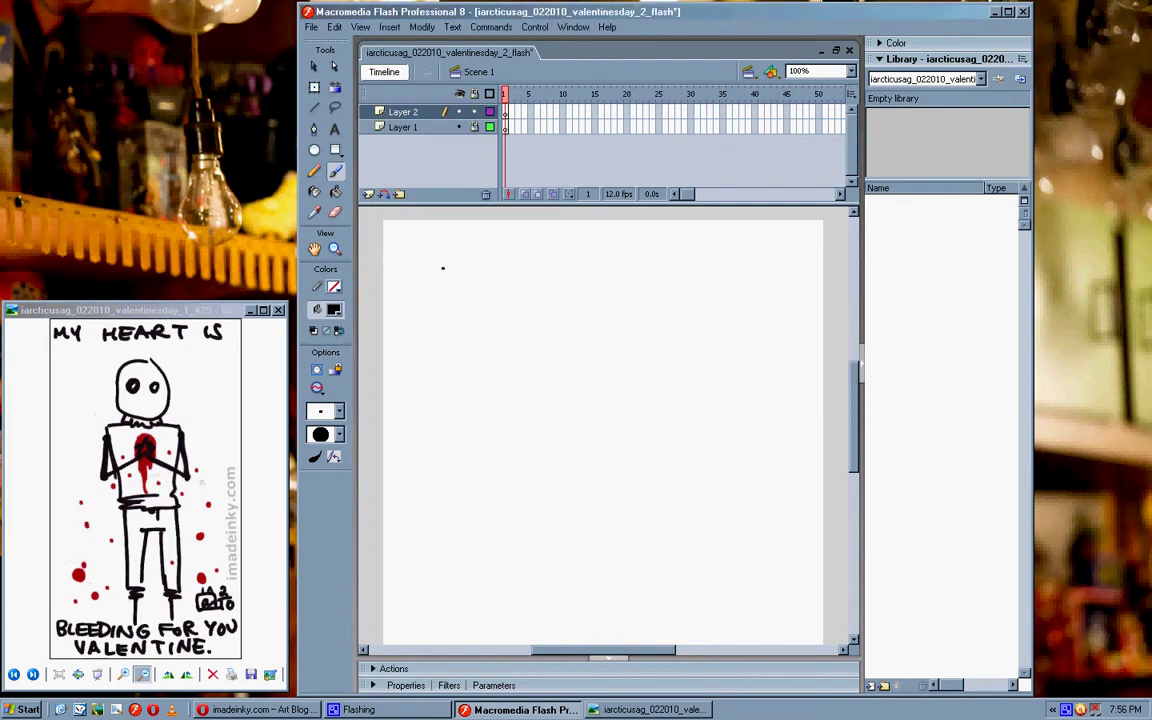
mouse_move(447, 352)
left_mouse_down()
mouse_move(510, 336)
mouse_move(567, 342)
left_mouse_up()
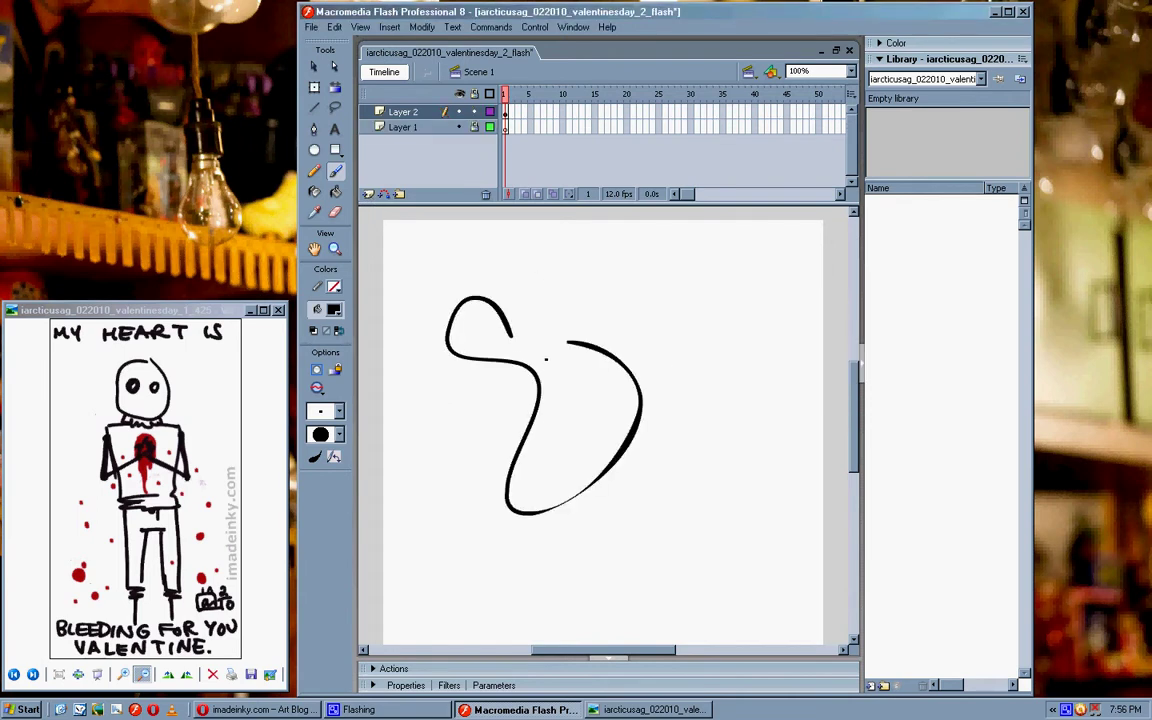
key("ctrl+z")
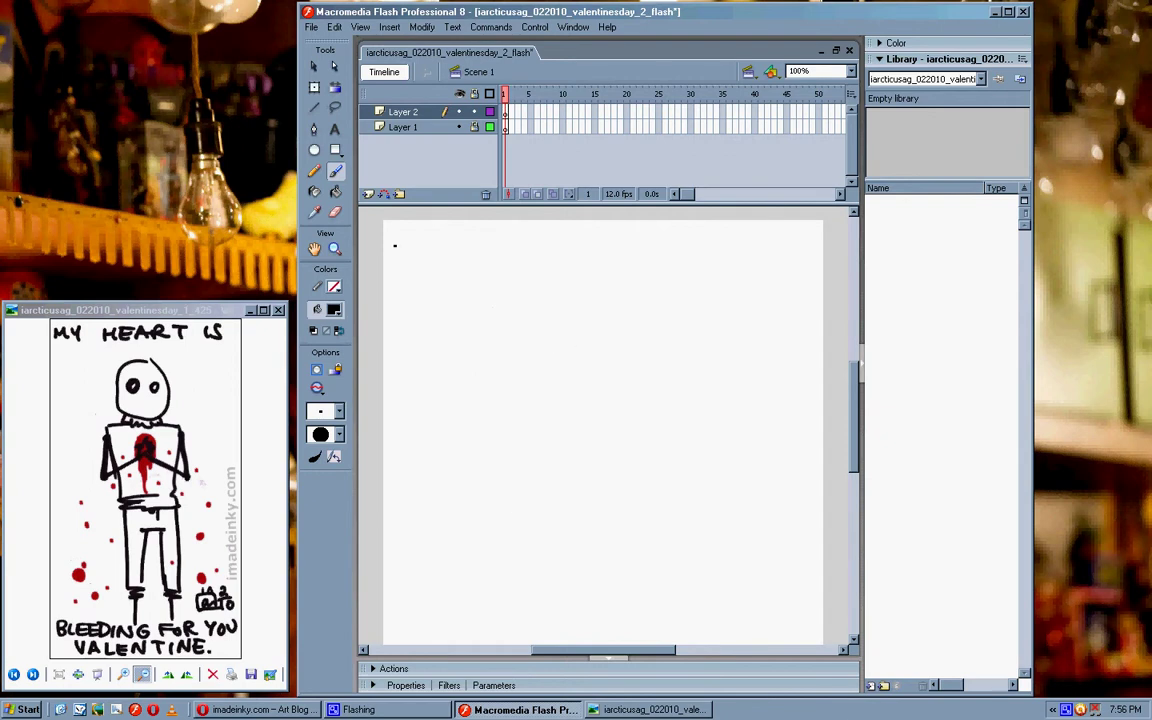
Hand-letter "MY HEART IS BLEEDING FOR YOU" in black brush strokes across the top of the artwork.
mouse_move(393, 252)
left_mouse_down()
mouse_move(466, 252)
mouse_move(476, 236)
left_mouse_up()
left_click_drag(476, 236, 485, 253)
mouse_move(485, 237)
left_mouse_down()
mouse_move(497, 253)
mouse_move(518, 237)
left_mouse_up()
mouse_move(511, 237)
left_mouse_down()
mouse_move(512, 253)
mouse_move(555, 249)
left_mouse_up()
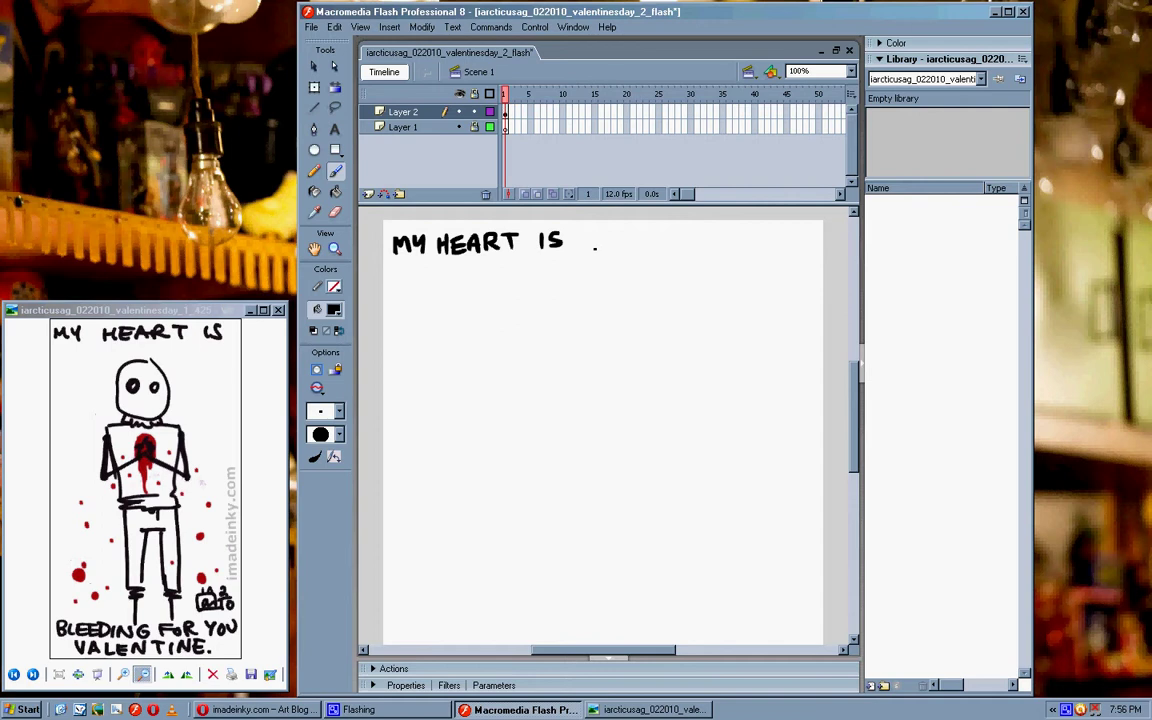
mouse_move(577, 233)
left_mouse_down()
mouse_move(577, 249)
mouse_move(617, 249)
mouse_move(617, 234)
left_mouse_up()
mouse_move(606, 241)
left_mouse_down()
mouse_move(632, 249)
mouse_move(633, 234)
left_mouse_up()
left_click_drag(621, 241, 658, 249)
mouse_move(658, 233)
left_mouse_down()
mouse_move(667, 249)
mouse_move(714, 249)
mouse_move(725, 230)
mouse_move(752, 249)
mouse_move(770, 230)
mouse_move(768, 250)
mouse_move(798, 230)
left_mouse_up()
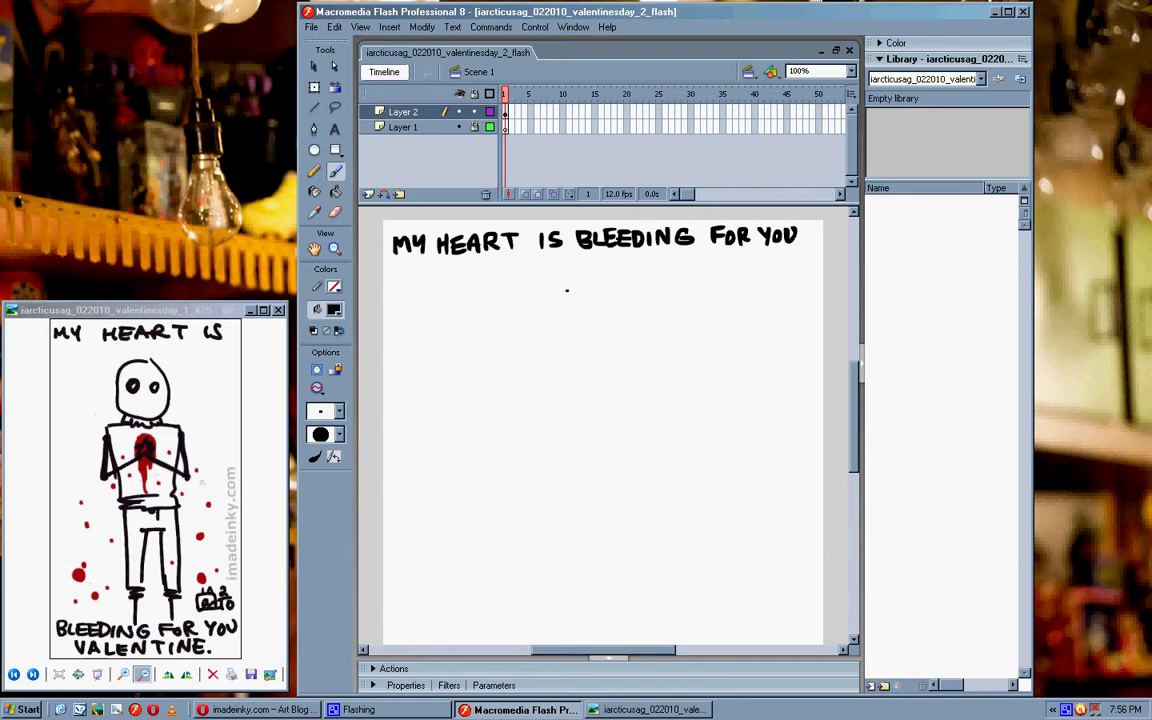
Brush the figure's round head with two eyes below the lettering, adding a ruffled collar and a small stitch mark on the crown.
mouse_move(578, 279)
left_mouse_down()
mouse_move(576, 352)
mouse_move(587, 282)
mouse_move(572, 306)
mouse_move(598, 302)
left_mouse_up()
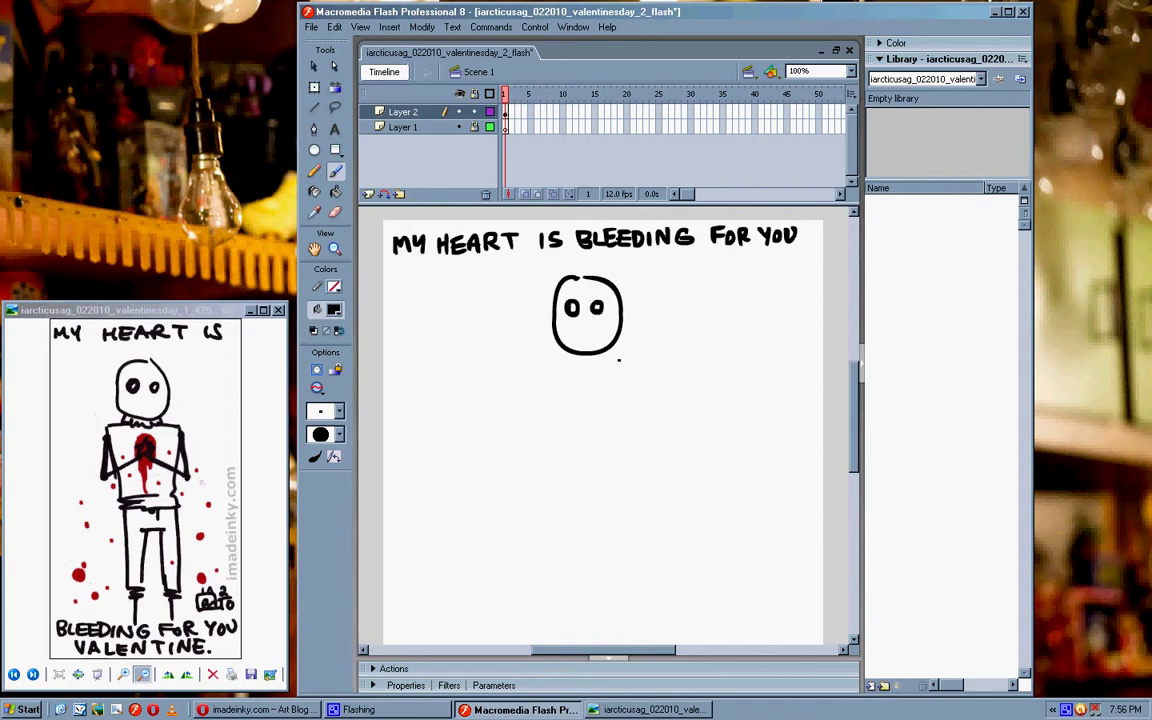
mouse_move(560, 349)
left_mouse_down()
mouse_move(563, 362)
mouse_move(596, 364)
left_mouse_up()
key("ctrl+z")
left_click(328, 413)
left_click(328, 434)
mouse_move(563, 349)
left_mouse_down()
mouse_move(597, 364)
mouse_move(612, 347)
mouse_move(597, 362)
mouse_move(610, 358)
left_mouse_up()
left_click_drag(577, 279, 583, 292)
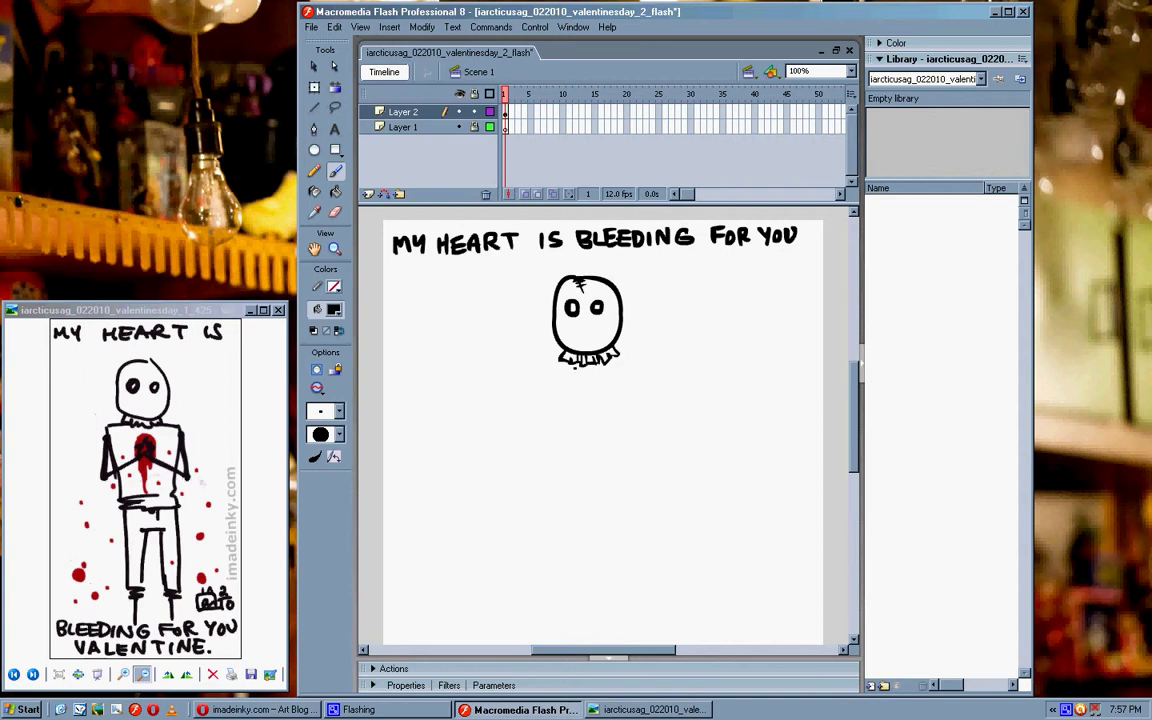
Using a slightly larger brush, draw the torso below the collar with shoulders, two sides and a folded hem.
left_click(326, 410)
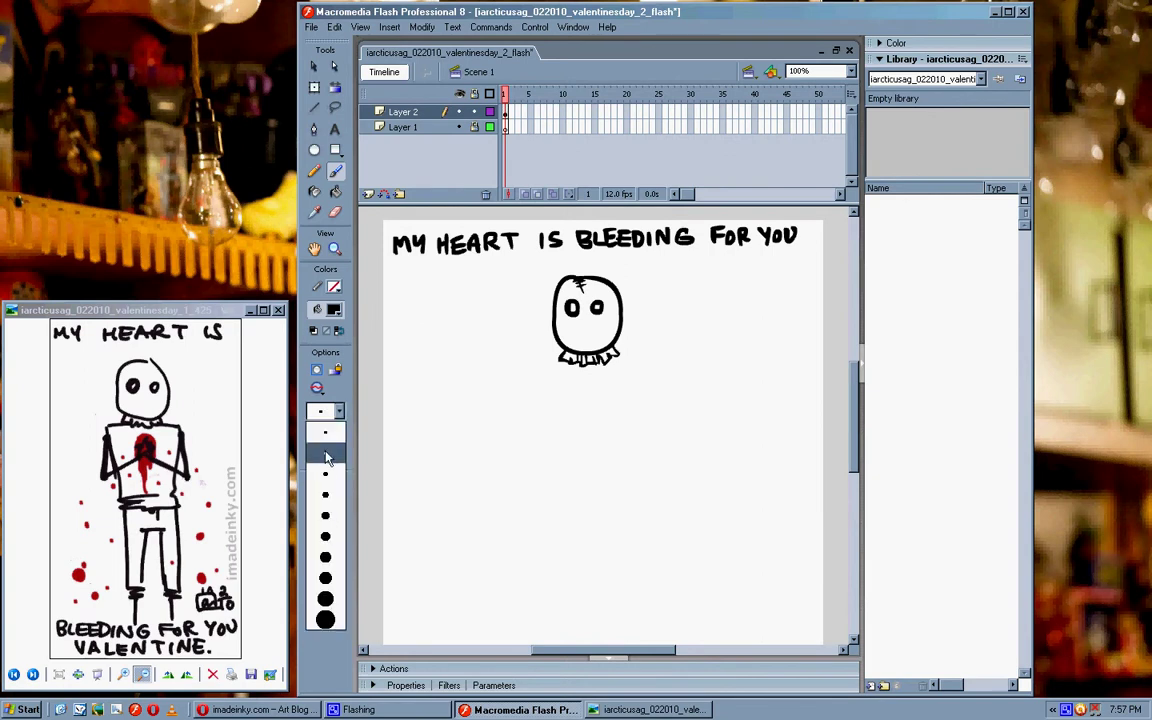
left_click(327, 450)
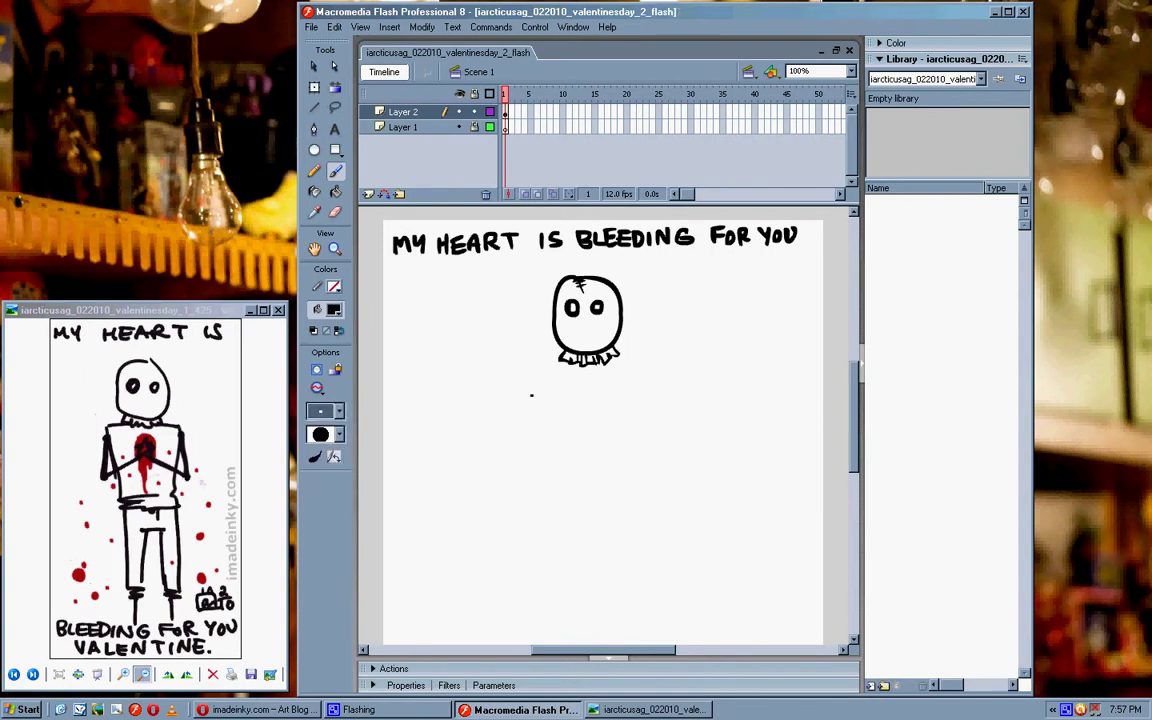
left_click_drag(527, 368, 640, 360)
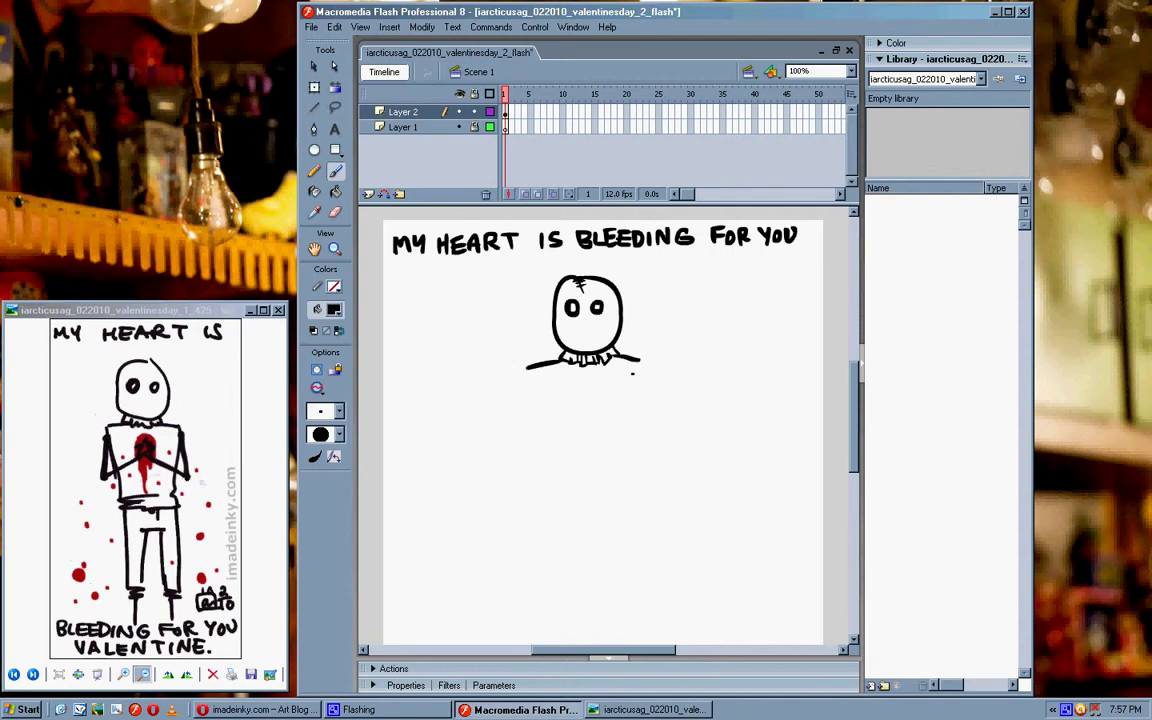
left_click_drag(553, 380, 553, 462)
key("ctrl+z")
mouse_move(540, 370)
left_mouse_down()
mouse_move(560, 460)
mouse_move(604, 464)
mouse_move(556, 476)
mouse_move(658, 477)
left_mouse_up()
left_click_drag(640, 362, 633, 455)
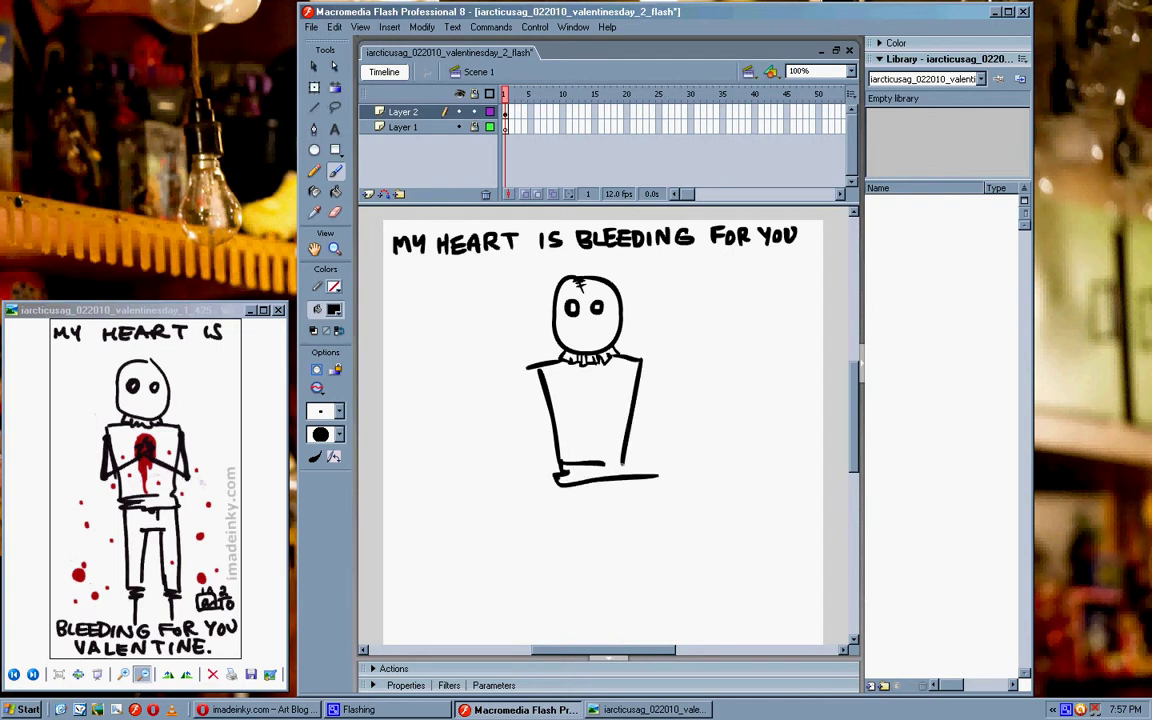
key("ctrl+z")
mouse_move(640, 360)
left_mouse_down()
mouse_move(633, 454)
mouse_move(652, 474)
left_mouse_up()
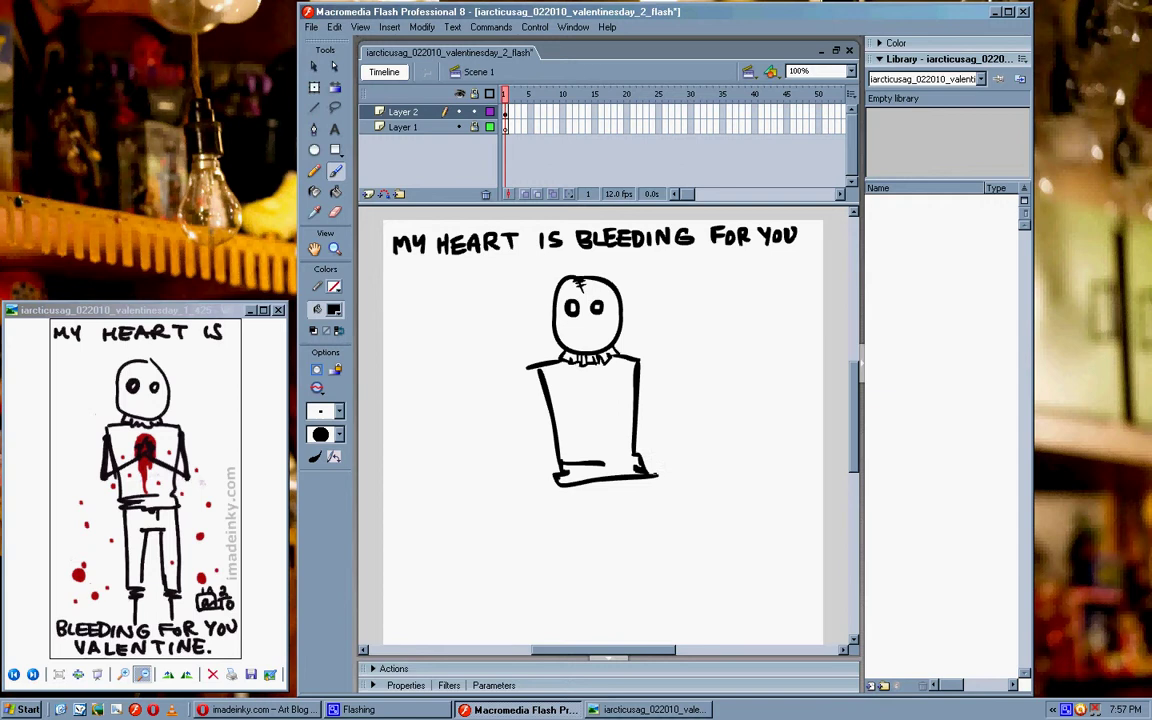
Erase the overshooting line ends at the shoulder and hem, and redraw the hem's right corner with the brush.
left_click(335, 212)
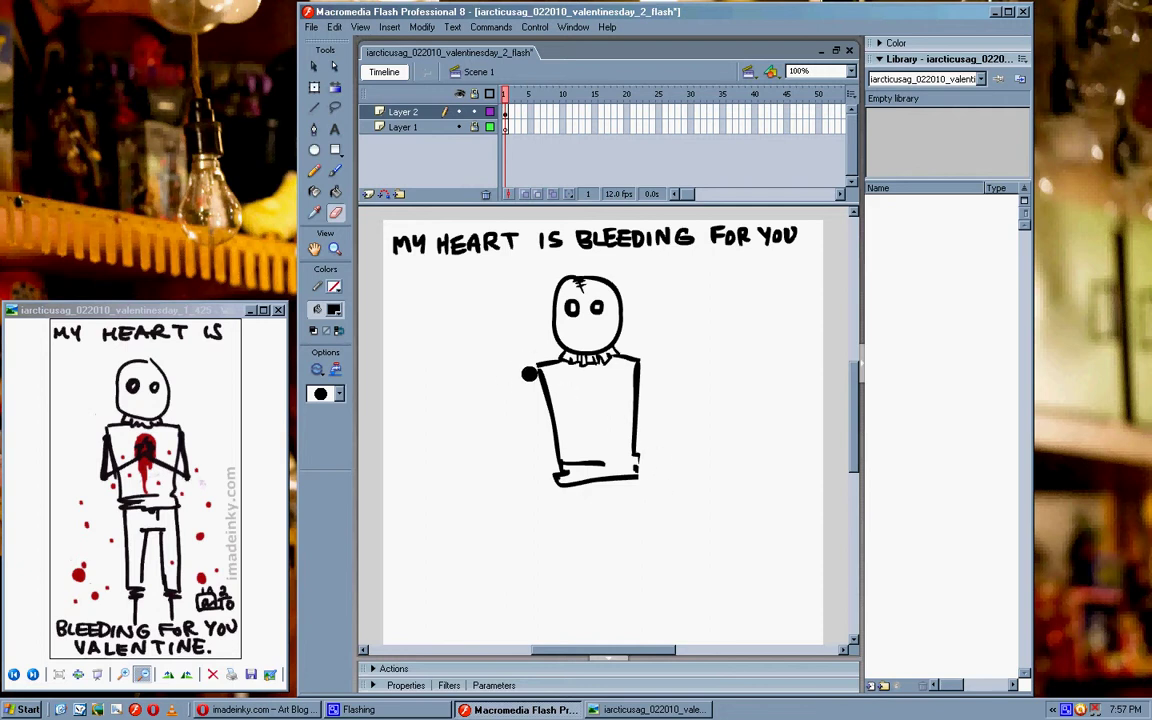
left_click(335, 170)
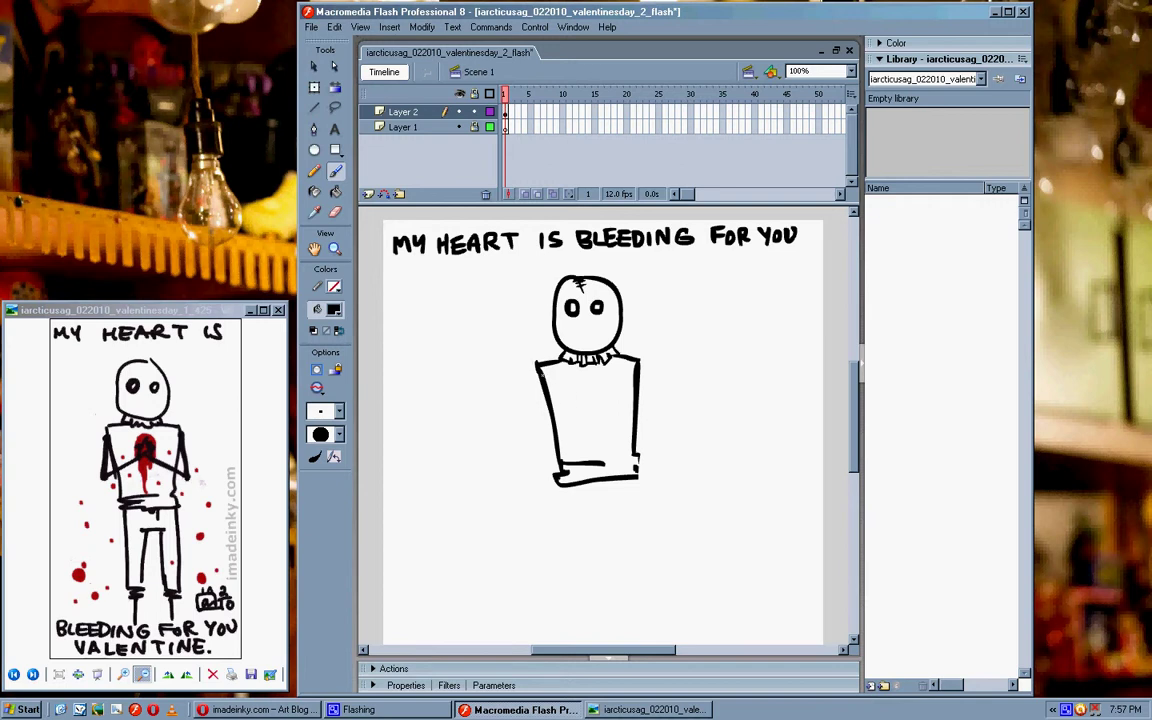
left_click_drag(637, 459, 638, 475)
Touch up the shirt hem with fine strokes using the smallest brush size.
left_click(322, 411)
left_click(326, 434)
left_click(337, 412)
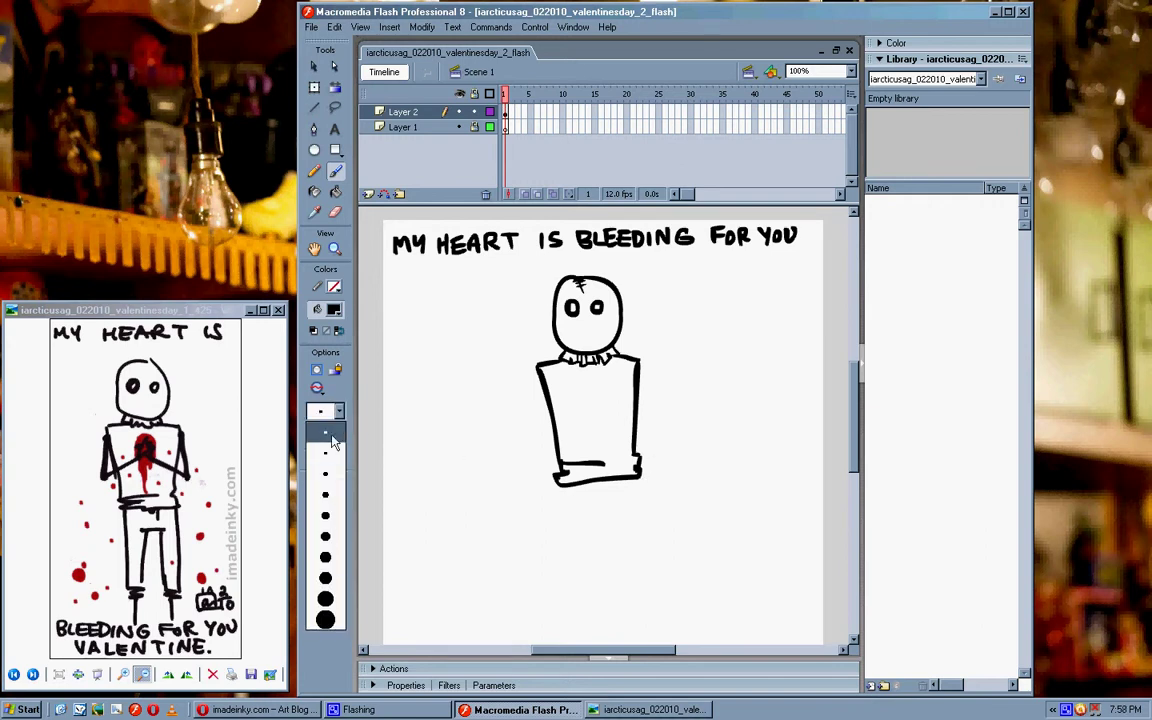
left_click(328, 436)
left_click_drag(568, 472, 597, 470)
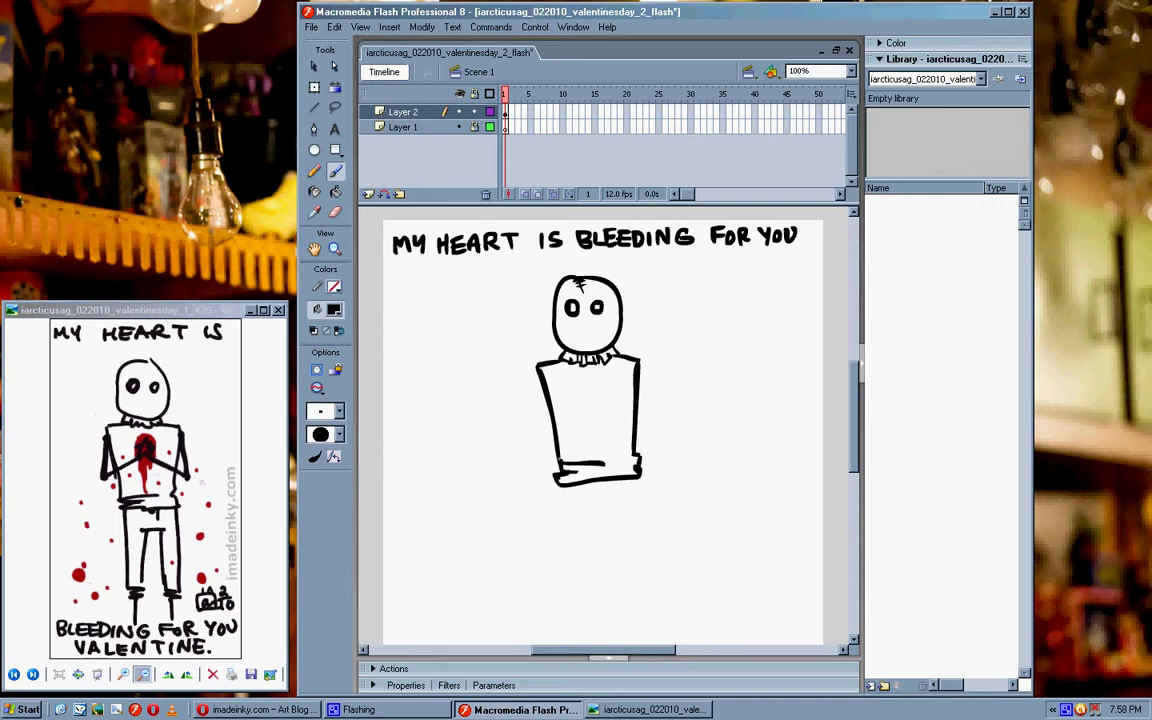
left_click_drag(560, 459, 577, 459)
Switch to a slightly larger brush and draw the trousers' outer sides, crotch line and left inner leg line.
left_click(324, 411)
left_click(325, 448)
left_click_drag(563, 488, 563, 585)
left_click_drag(634, 480, 639, 578)
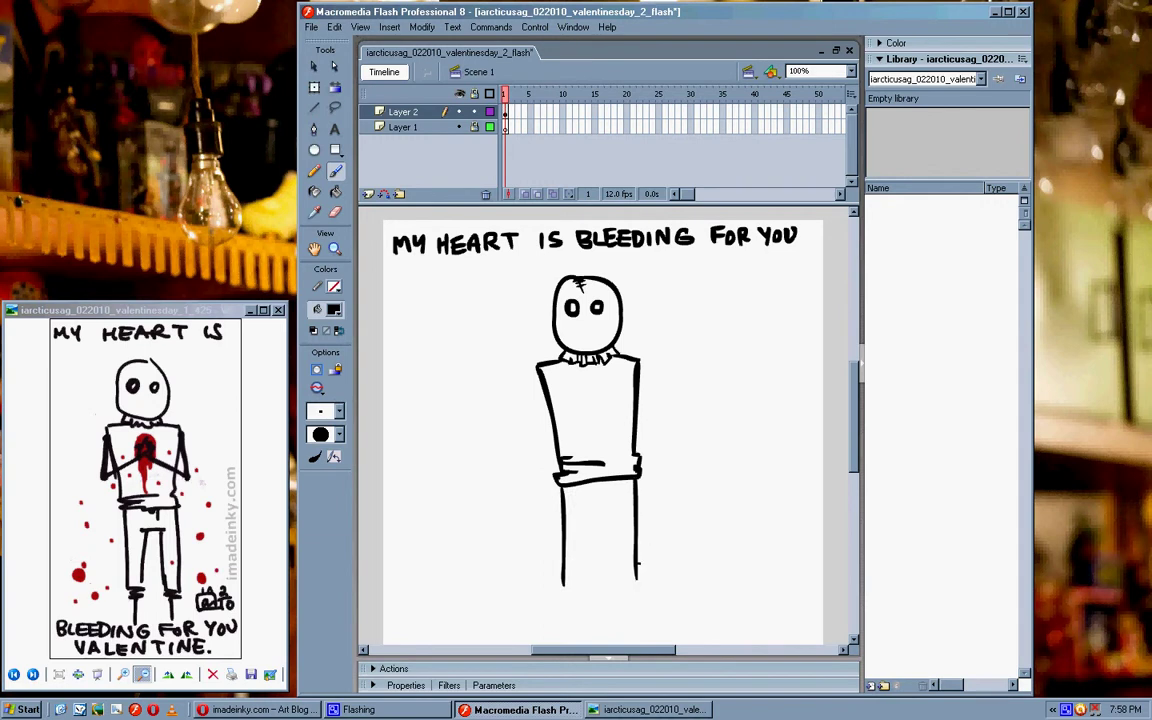
mouse_move(586, 510)
left_mouse_down()
mouse_move(619, 511)
mouse_move(583, 578)
left_mouse_up()
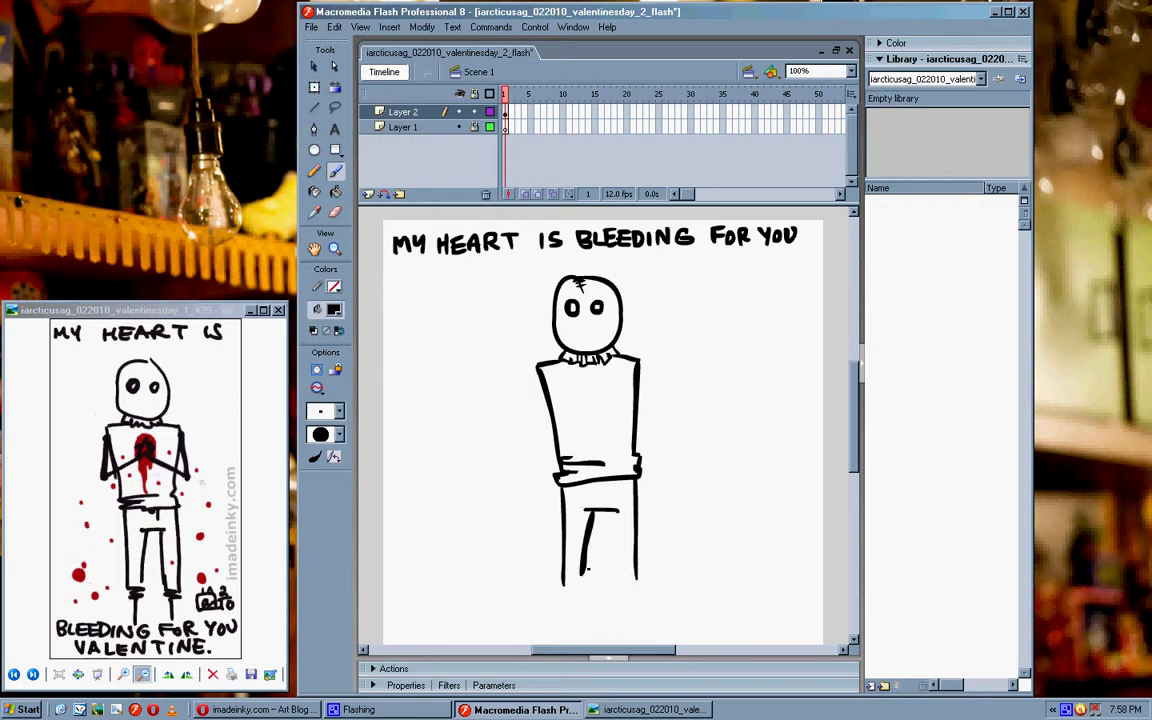
key("ctrl+z")
left_click_drag(590, 511, 592, 581)
Draw the right inner leg line, both ragged trouser cuffs and the thin lower legs below them.
mouse_move(568, 587)
left_mouse_down()
mouse_move(585, 589)
mouse_move(576, 618)
left_mouse_up()
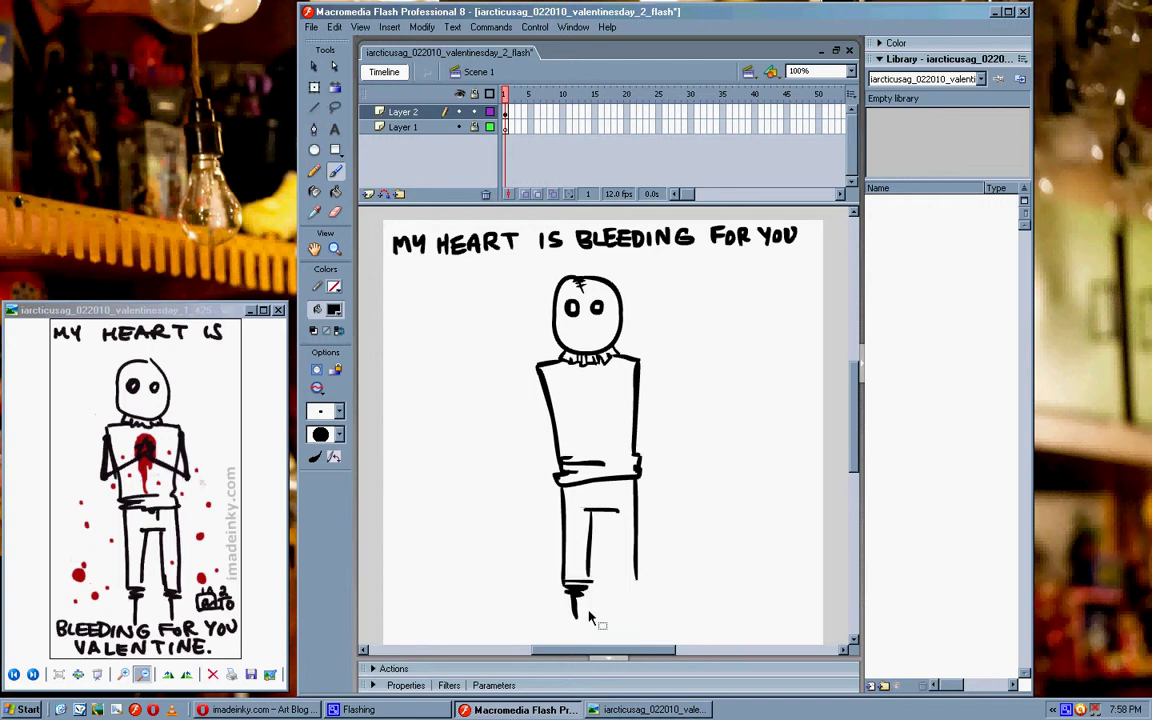
key("ctrl+z")
left_click_drag(573, 590, 574, 630)
left_click_drag(613, 517, 611, 579)
key("ctrl+z")
mouse_move(609, 513)
left_mouse_down()
mouse_move(608, 579)
mouse_move(638, 586)
left_mouse_up()
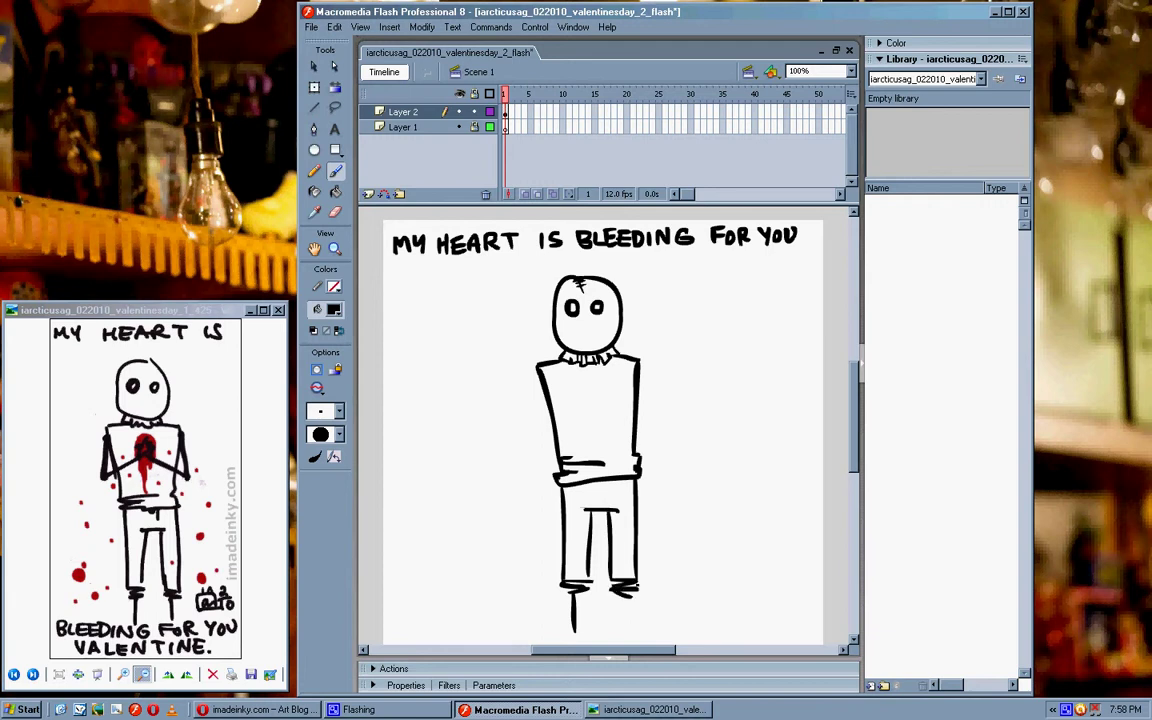
left_click_drag(621, 594, 622, 628)
Choose a larger brush size for lettering at the bottom of the artwork.
left_click_drag(852, 447, 852, 470)
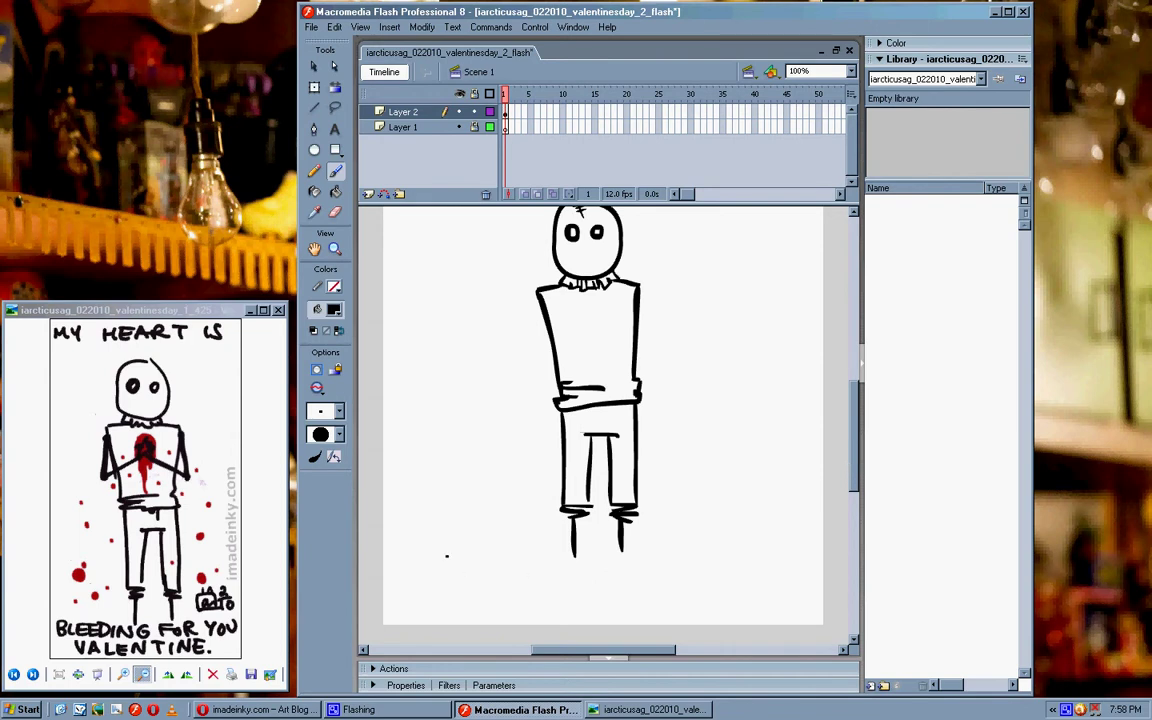
left_click(340, 411)
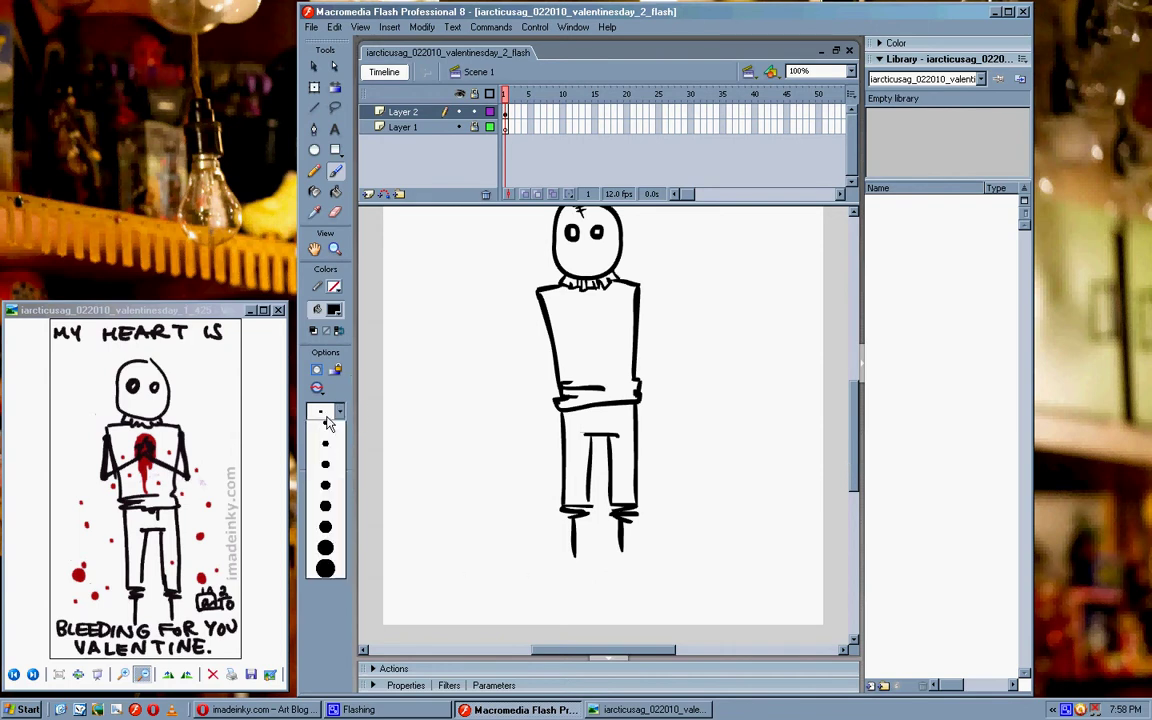
left_click(320, 437)
mouse_move(394, 580)
left_mouse_down()
mouse_move(413, 578)
mouse_move(450, 618)
left_mouse_up()
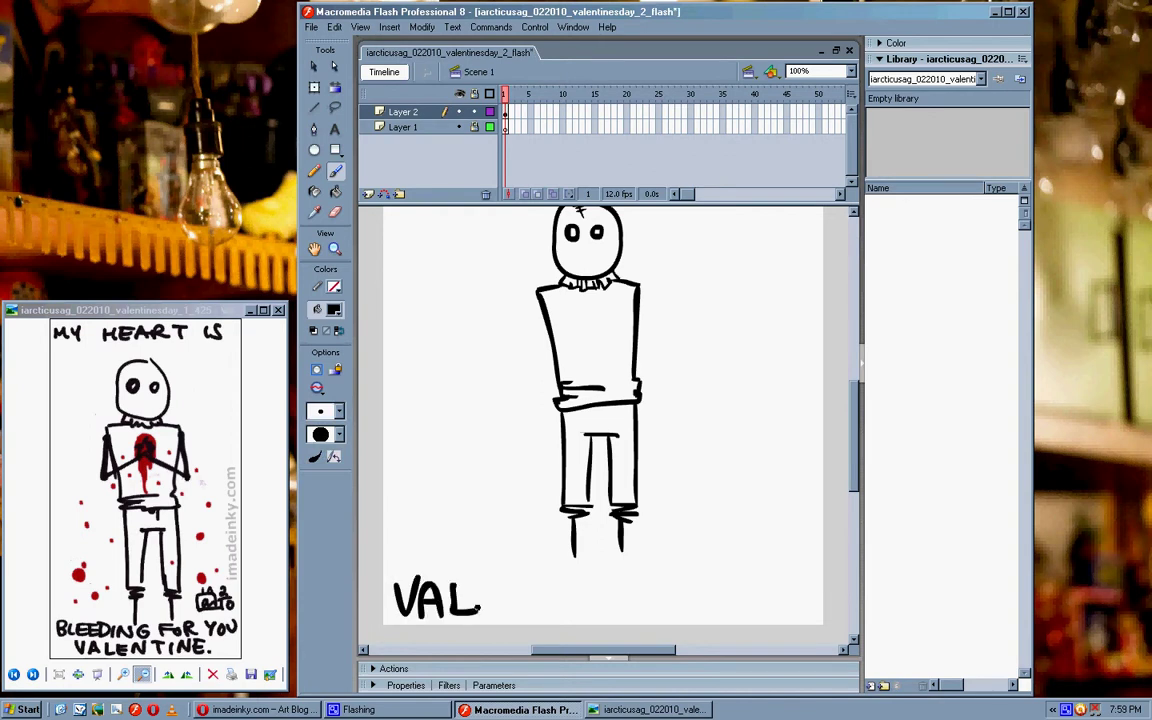
key("ctrl+z")
key("ctrl+z")
key("ctrl+z")
key("ctrl+z")
Hand-letter "VALENTINE." in black brush strokes below the figure's feet.
mouse_move(400, 580)
left_mouse_down()
mouse_move(410, 612)
mouse_move(425, 582)
mouse_move(474, 612)
mouse_move(527, 612)
mouse_move(526, 582)
mouse_move(522, 597)
mouse_move(540, 582)
left_mouse_up()
mouse_move(540, 582)
left_mouse_down()
mouse_move(560, 612)
mouse_move(560, 582)
mouse_move(604, 580)
mouse_move(587, 612)
mouse_move(618, 612)
mouse_move(632, 580)
mouse_move(648, 612)
left_mouse_up()
mouse_move(648, 612)
left_mouse_down()
mouse_move(648, 580)
mouse_move(658, 612)
mouse_move(682, 582)
left_mouse_up()
left_click_drag(658, 596, 678, 596)
left_click_drag(658, 612, 683, 612)
left_click(694, 588)
left_click(694, 608)
key("ctrl+z")
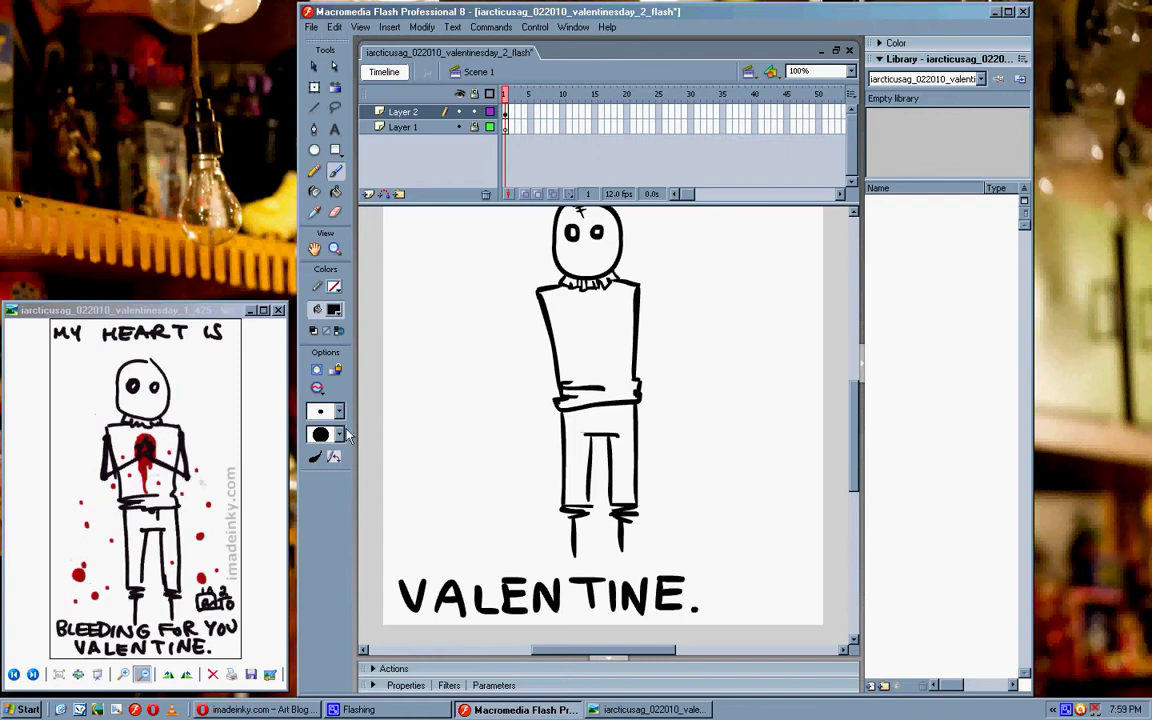
Choose a smaller brush size for the signature.
left_click(326, 411)
left_click(329, 440)
mouse_move(737, 572)
left_mouse_down()
mouse_move(738, 585)
mouse_move(758, 580)
mouse_move(739, 606)
mouse_move(749, 604)
left_mouse_up()
left_click(740, 590)
left_click_drag(738, 587, 763, 606)
key("ctrl+z")
key("ctrl+z")
key("ctrl+z")
key("ctrl+z")
mouse_move(766, 600)
left_mouse_down()
mouse_move(758, 583)
mouse_move(727, 613)
left_mouse_up()
mouse_move(728, 614)
left_mouse_down()
mouse_move(768, 610)
mouse_move(746, 606)
mouse_move(746, 581)
mouse_move(728, 616)
mouse_move(762, 615)
mouse_move(738, 606)
left_mouse_up()
key("ctrl+z")
key("ctrl+z")
key("ctrl+z")
key("ctrl+z")
key("ctrl+z")
Sign the artwork beside "VALENTINE." with a boxed monogram, adding the date 2/10 in the smallest brush size.
mouse_move(759, 604)
left_mouse_down()
mouse_move(728, 593)
mouse_move(765, 616)
mouse_move(759, 585)
left_mouse_up()
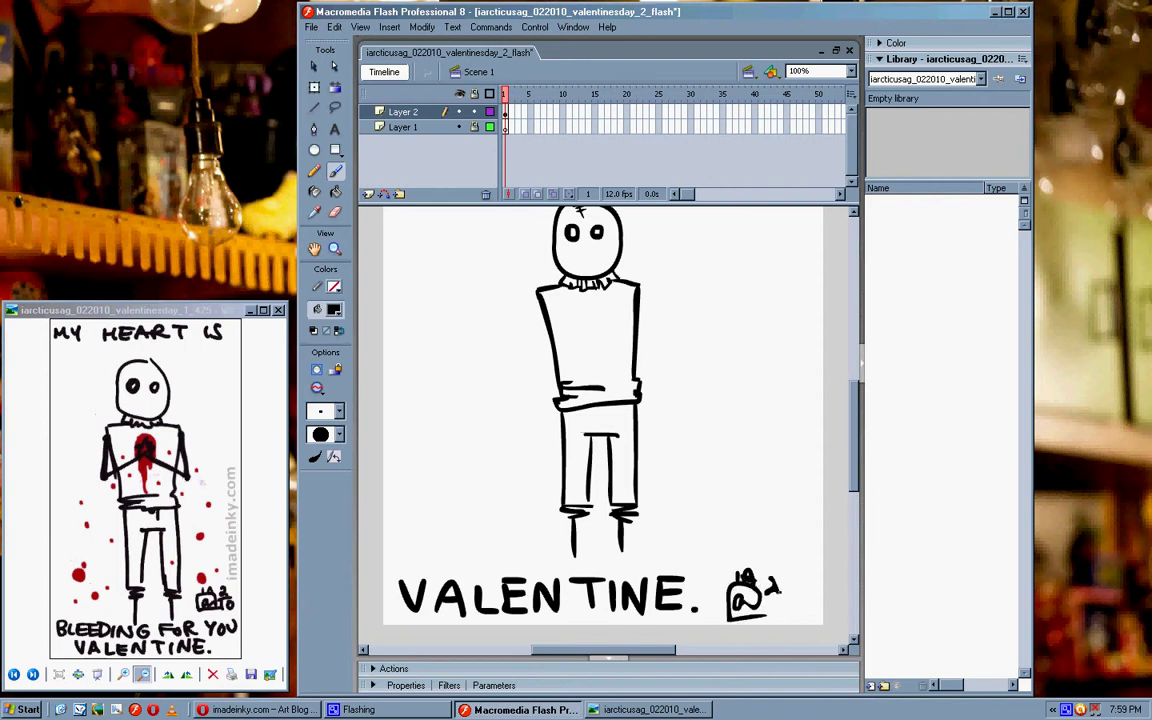
left_click(338, 412)
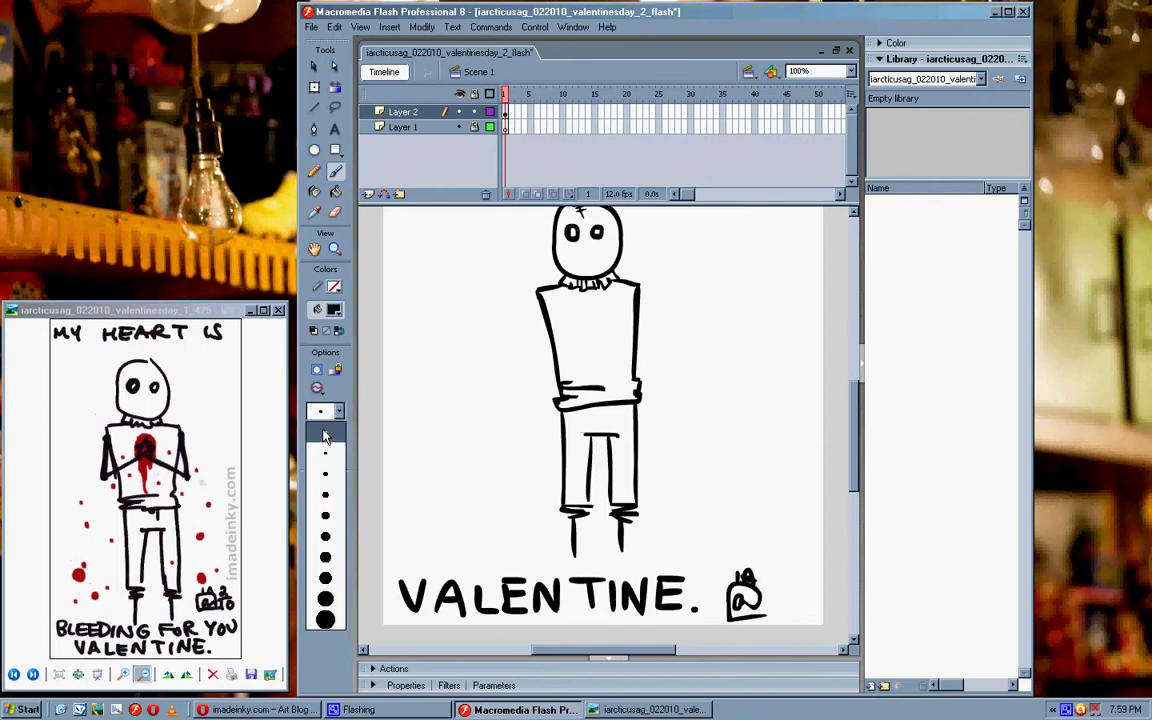
left_click(324, 434)
left_click_drag(764, 583, 789, 583)
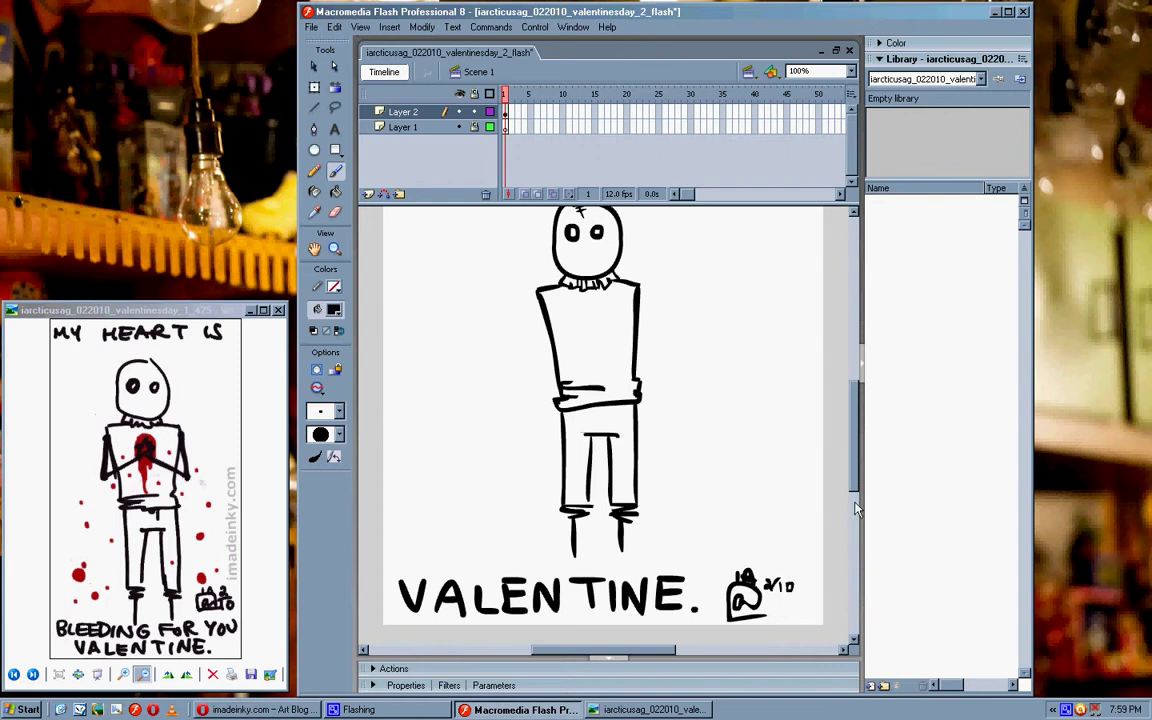
Set a slightly larger brush size, lock Layer 2 and add a new layer above it for the arms.
left_click_drag(855, 477, 855, 481)
scroll(855, 487, "down", 1)
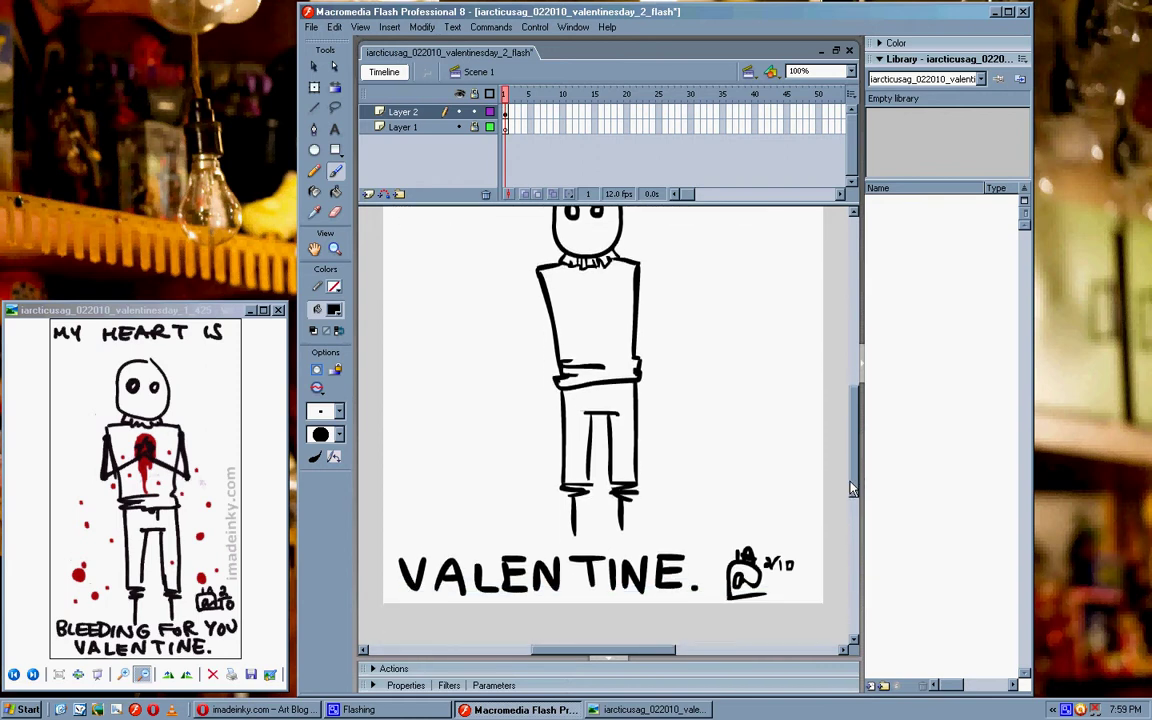
left_click(325, 411)
left_click(325, 454)
scroll(858, 488, "up", 3)
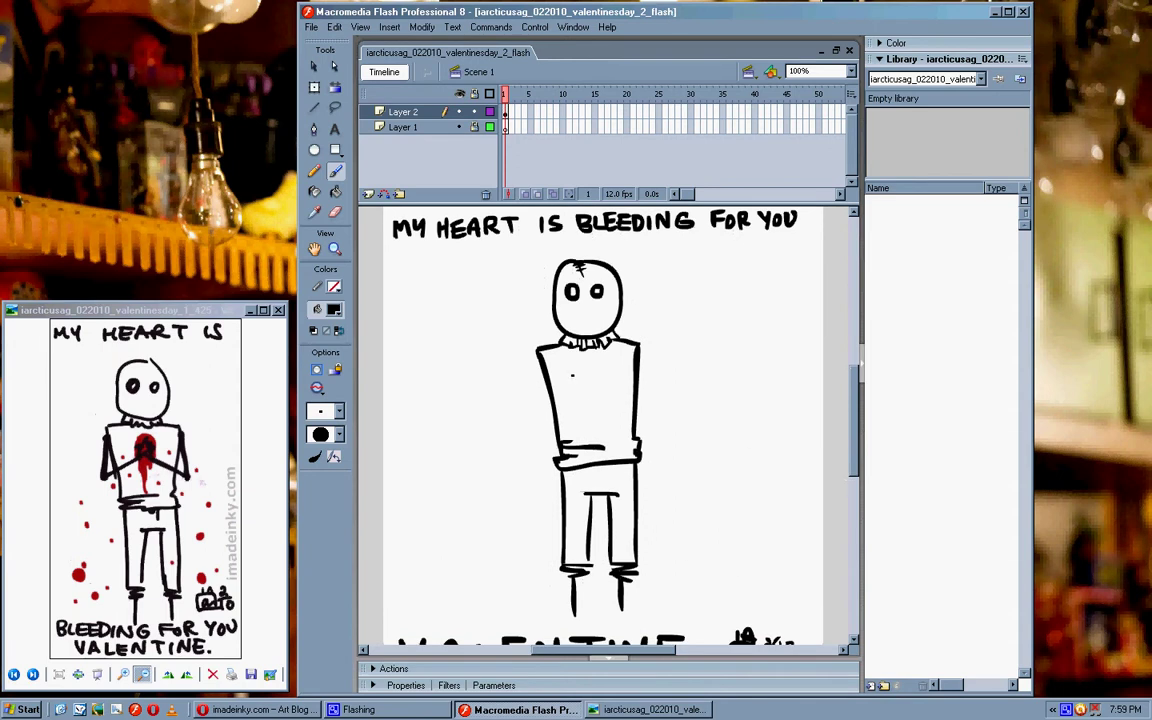
left_click(368, 193)
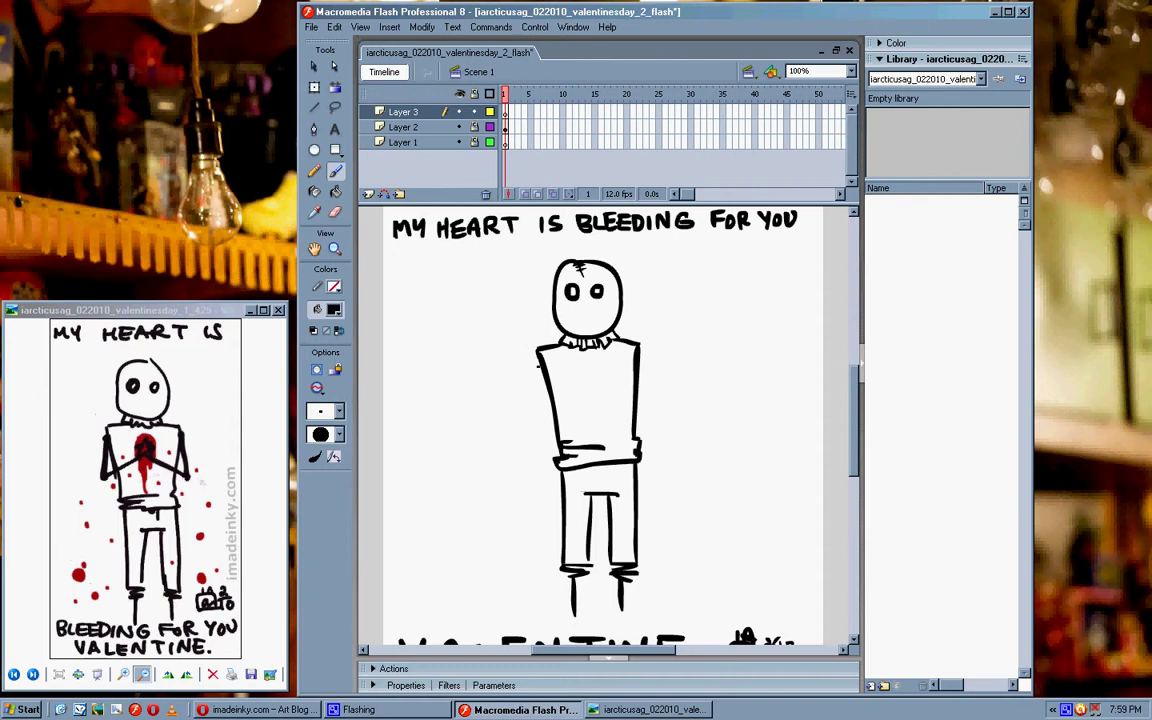
Brush round joints at both shoulders, a bent left arm reaching to the chest, and the hands on the chest.
left_click_drag(538, 366, 537, 362)
left_click(644, 358)
mouse_move(538, 362)
left_mouse_down()
mouse_move(513, 417)
mouse_move(592, 393)
mouse_move(589, 367)
mouse_move(599, 383)
mouse_move(581, 380)
mouse_move(602, 397)
mouse_move(609, 381)
left_mouse_up()
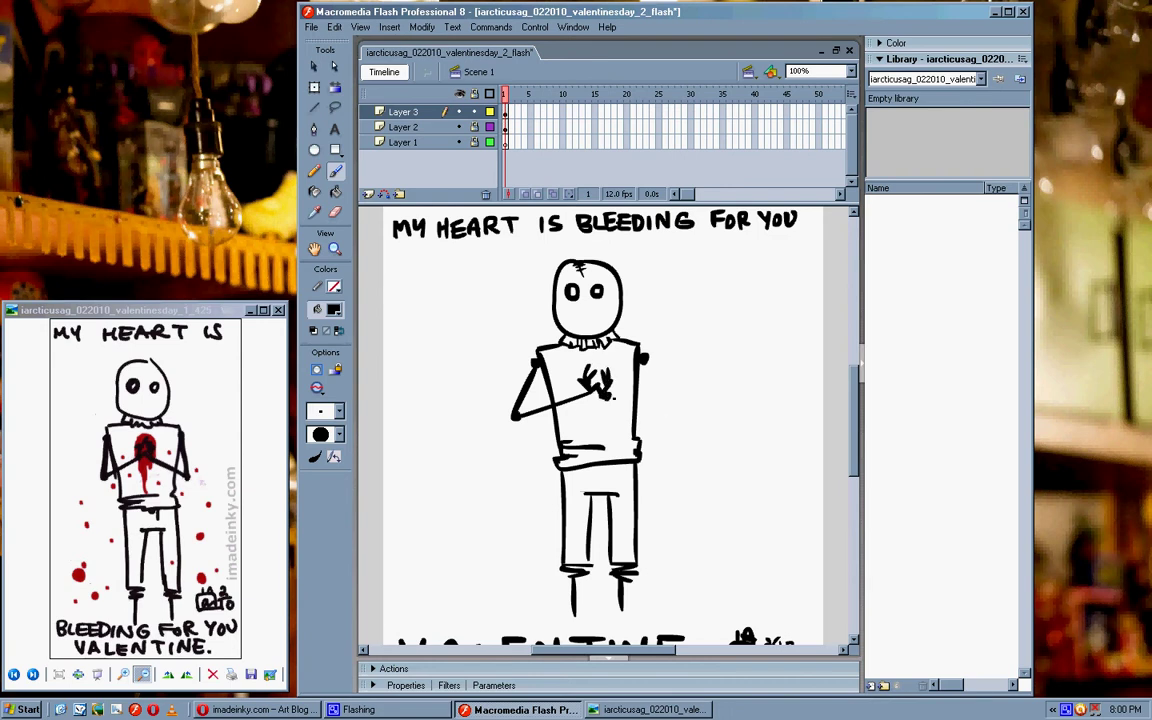